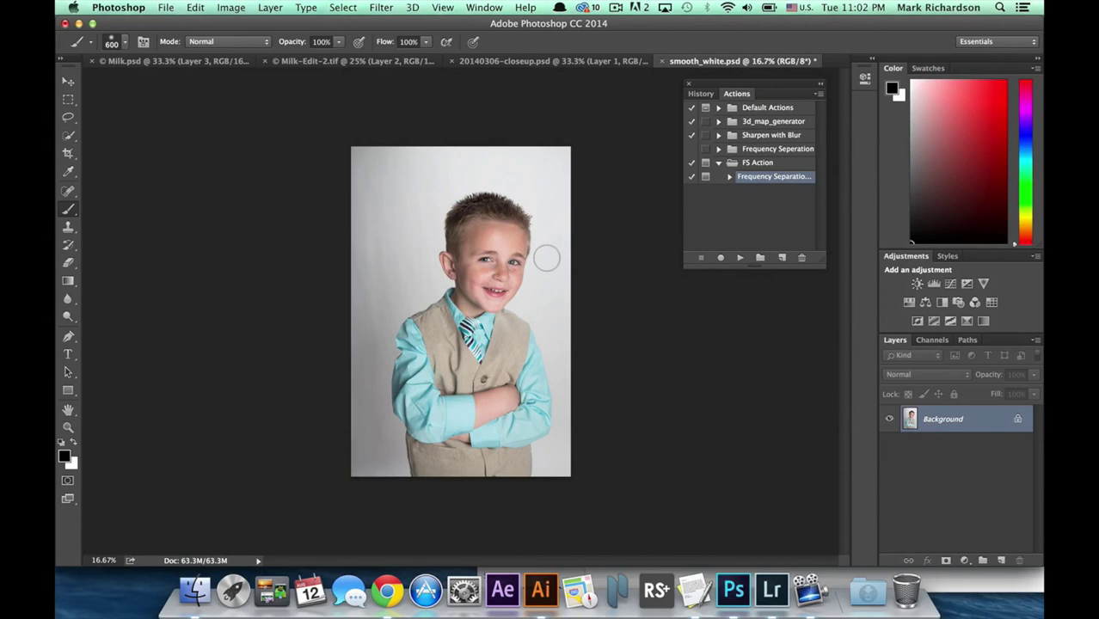
Run the Frequency Separation action from the FS Action set on the Background layer to create the High and Low layers.
key("super+plus")
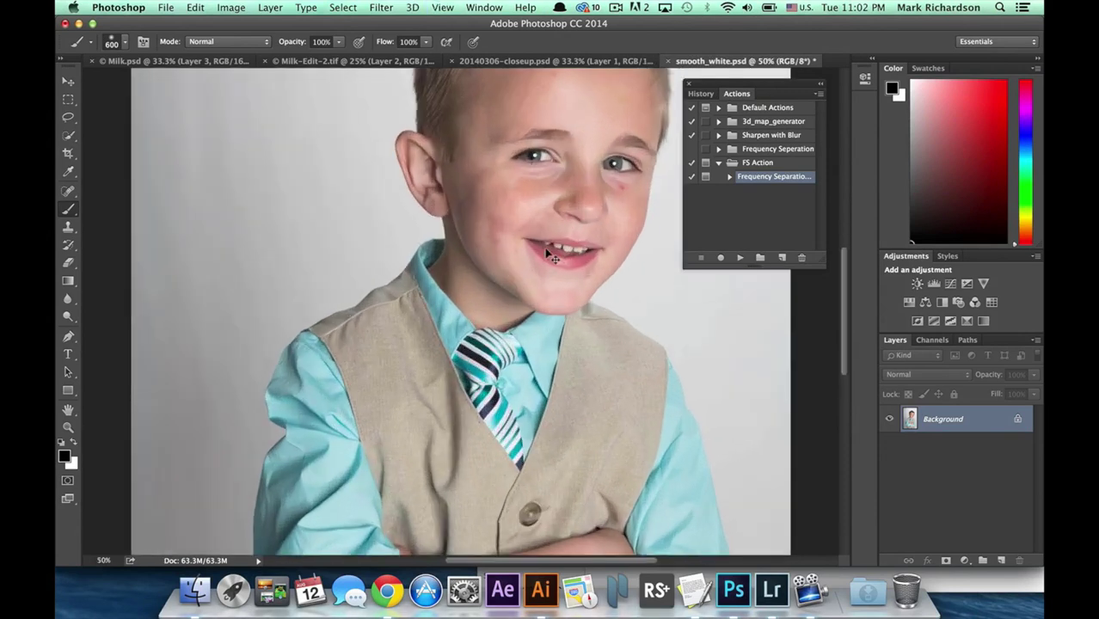
left_click_drag(300, 277, 453, 275)
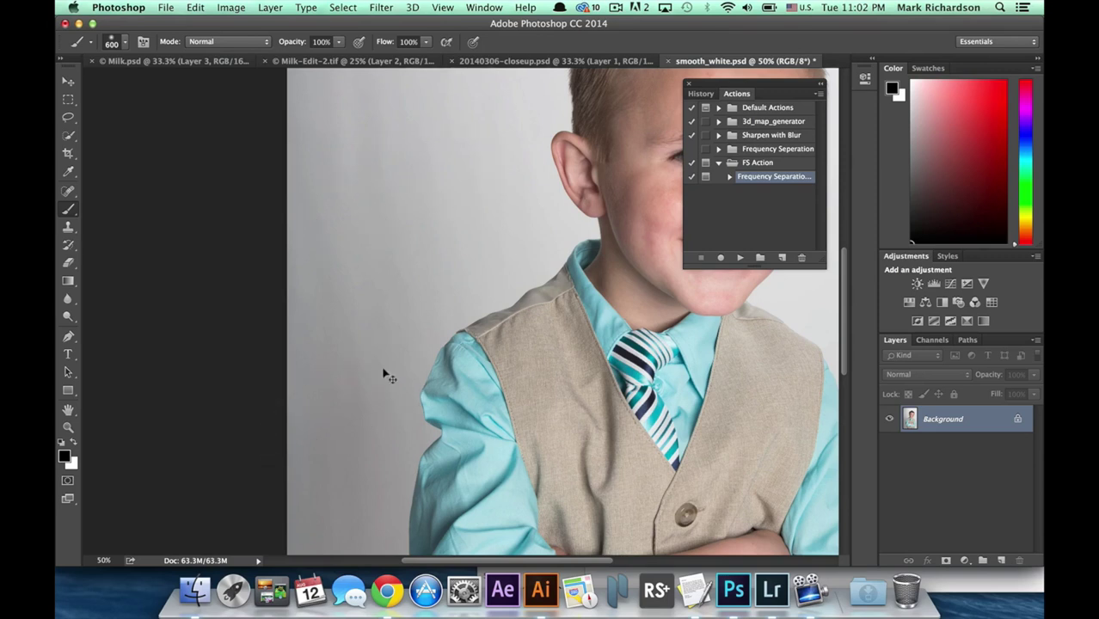
key("super+minus")
key("super+minus")
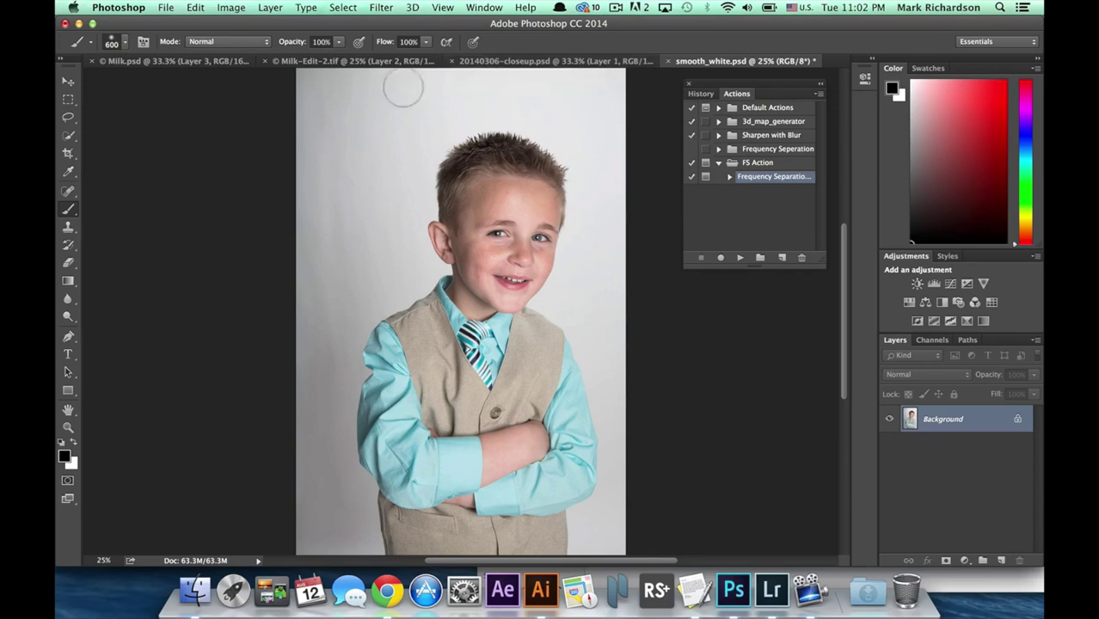
left_click(69, 191)
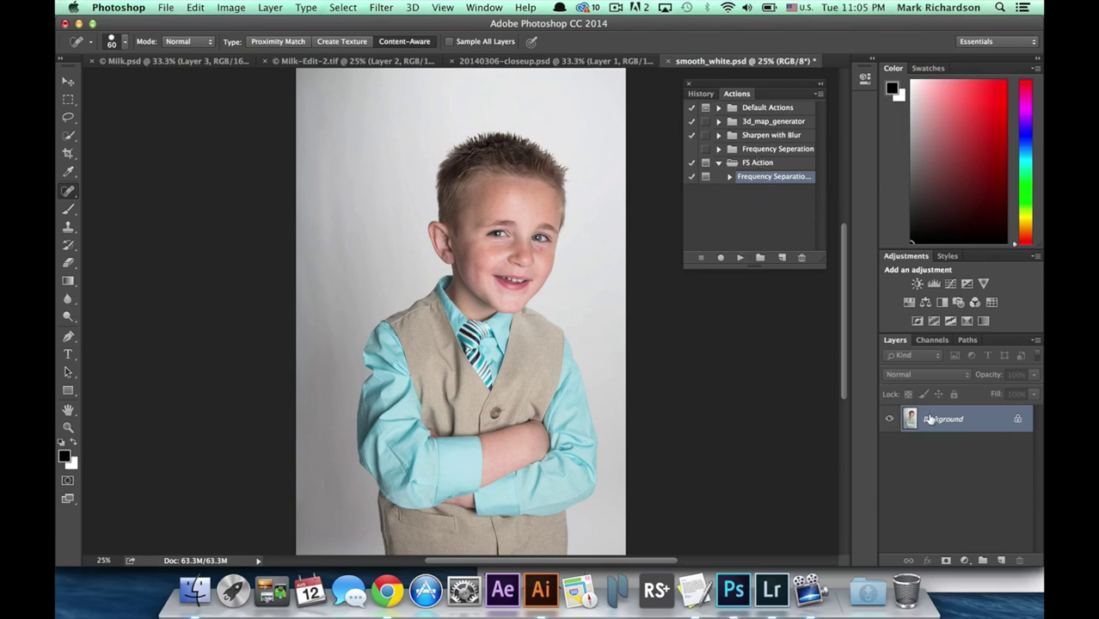
left_click(738, 257)
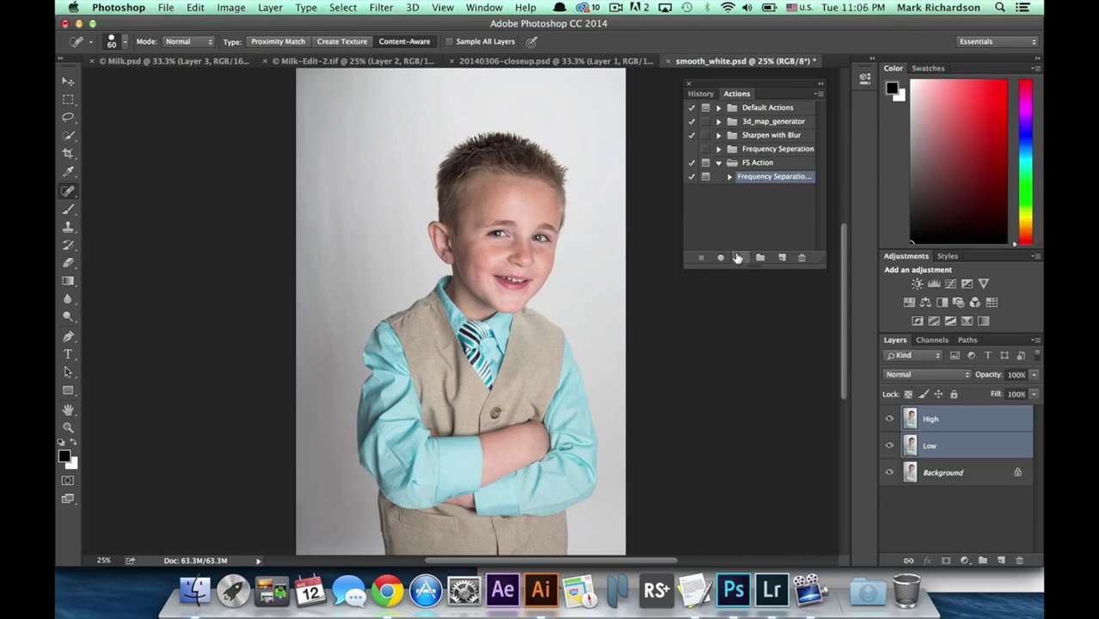
On the Low layer, lasso the whole grey backdrop around the boy, keeping a margin outside his outline.
left_click(943, 474)
left_click(941, 446)
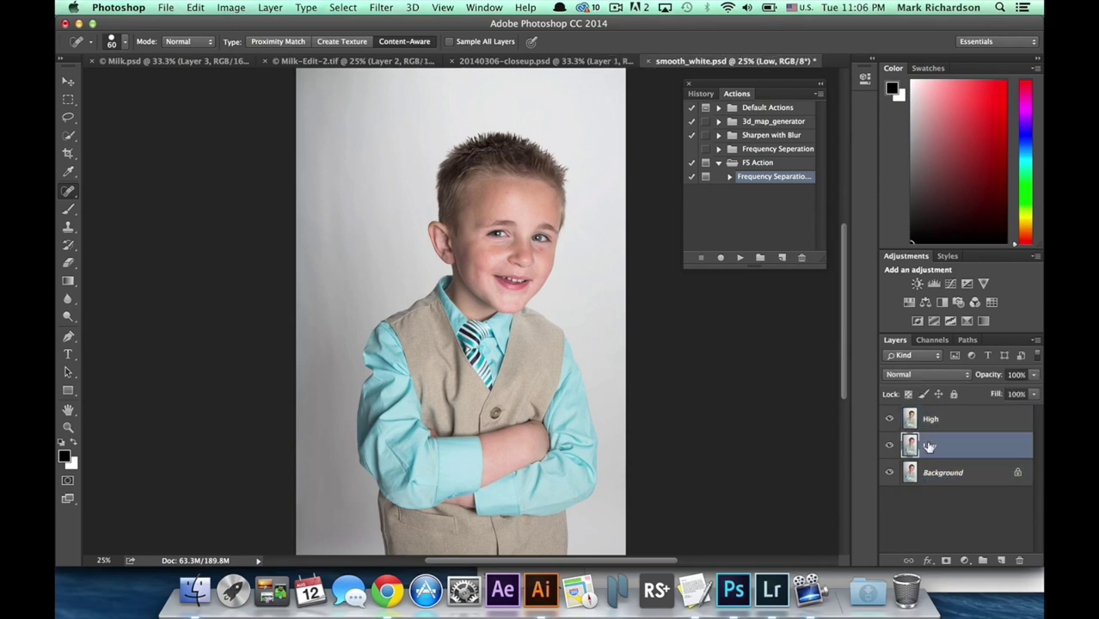
left_click(68, 117)
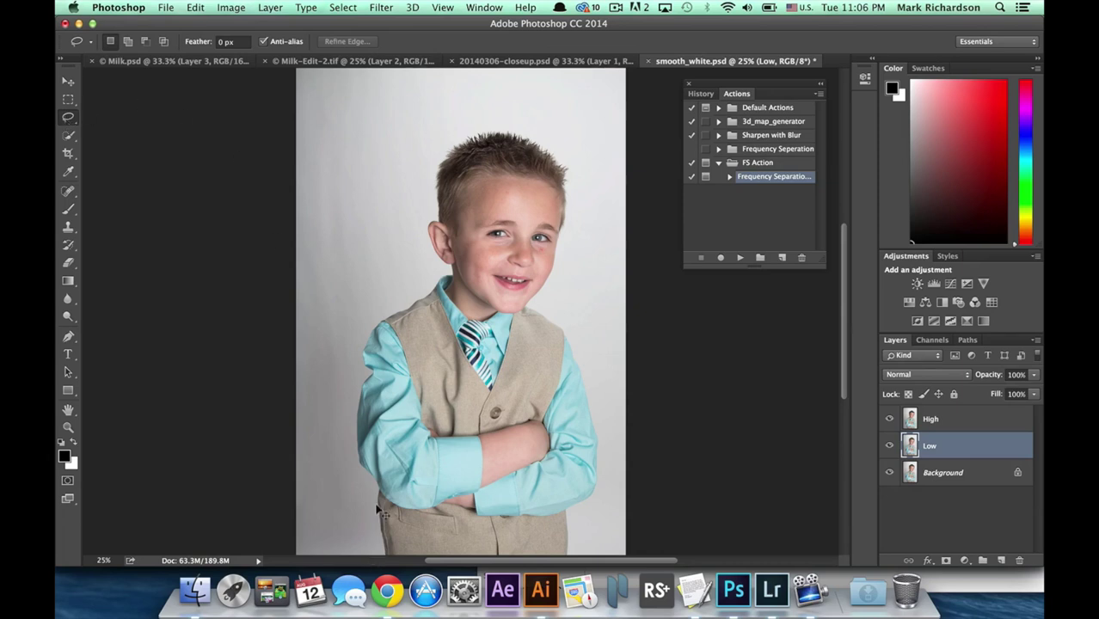
key("super+minus")
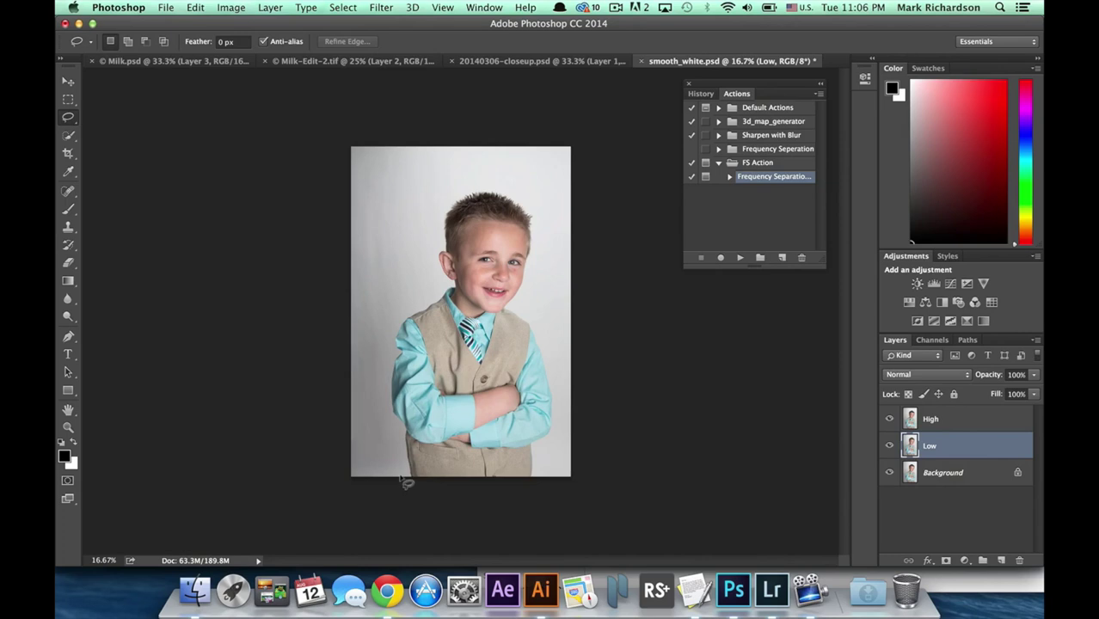
mouse_move(396, 455)
left_mouse_down()
mouse_move(379, 376)
mouse_move(388, 339)
mouse_move(405, 304)
mouse_move(436, 281)
mouse_move(437, 194)
mouse_move(490, 174)
mouse_move(522, 192)
mouse_move(534, 235)
mouse_move(513, 300)
mouse_move(547, 346)
mouse_move(559, 401)
mouse_move(541, 461)
mouse_move(551, 497)
left_mouse_up()
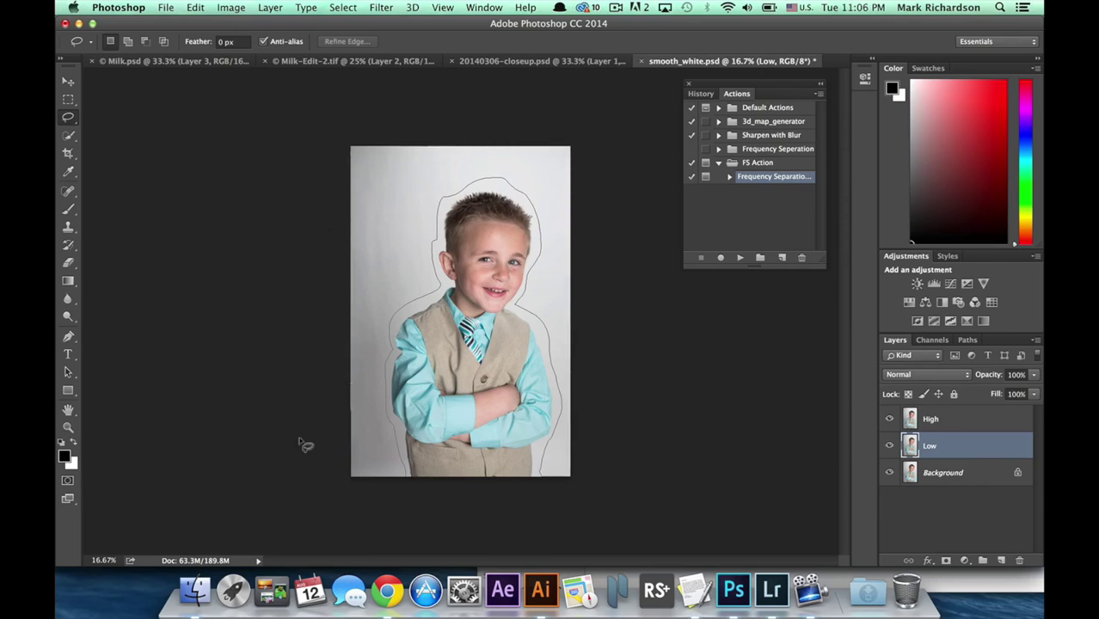
left_click_drag(387, 515, 392, 514)
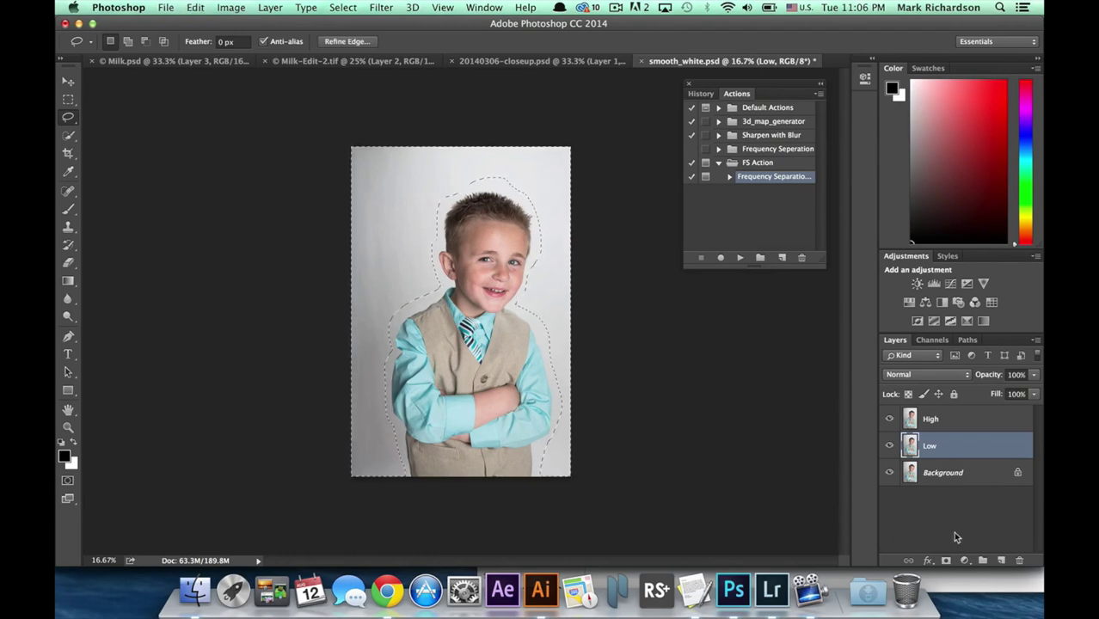
Copy the selected backdrop onto its own layer above Low and hide the High layer.
left_click(1001, 560)
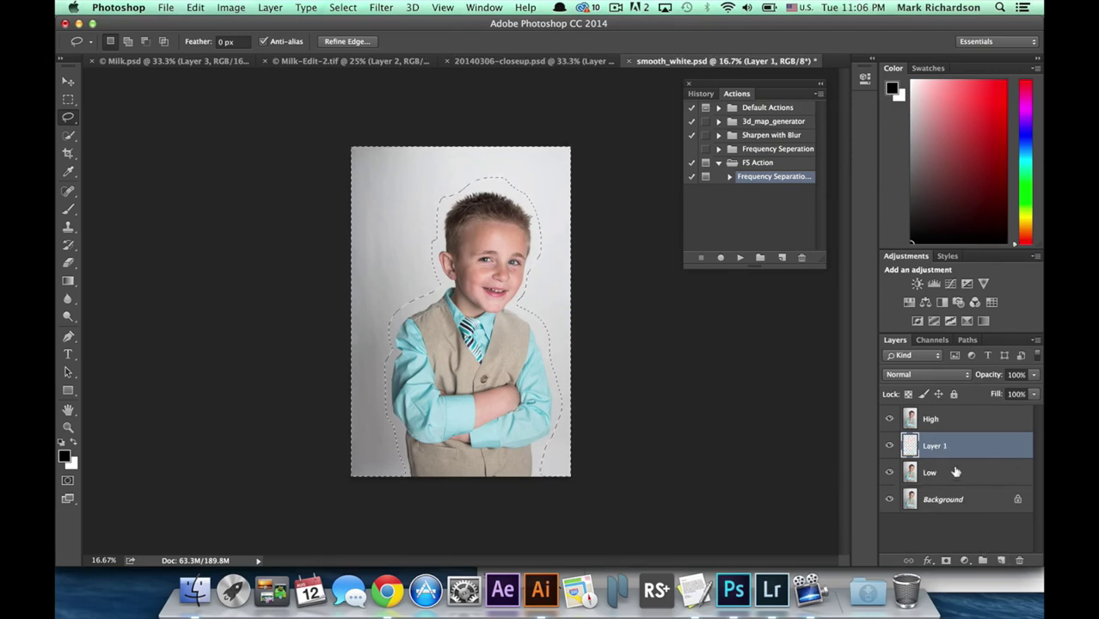
key("super+z")
left_click(890, 419)
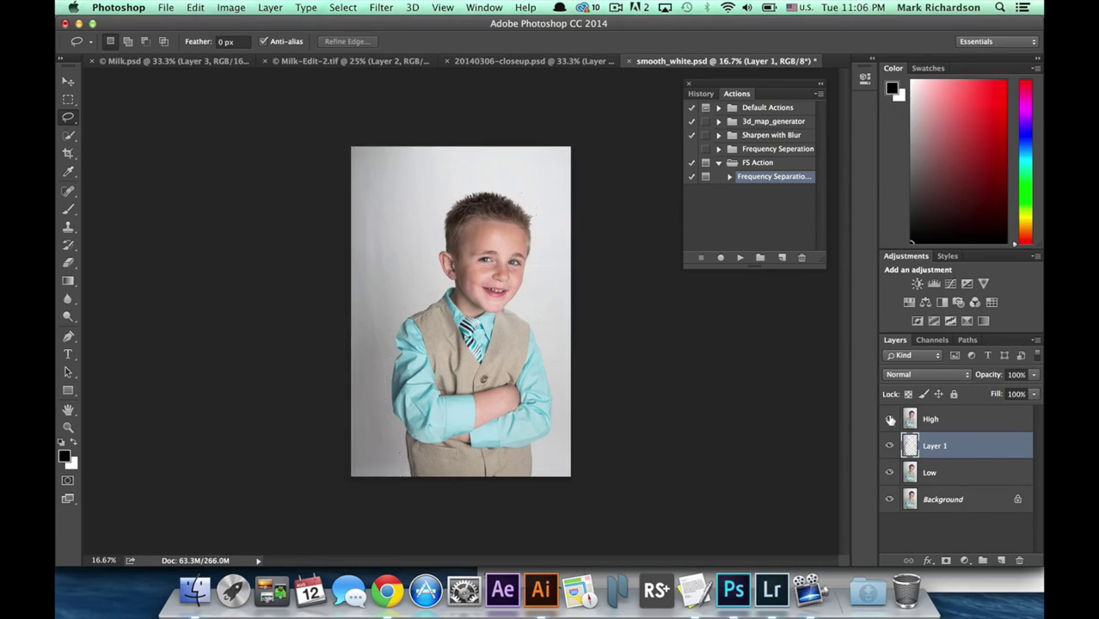
left_click(890, 445, "alt")
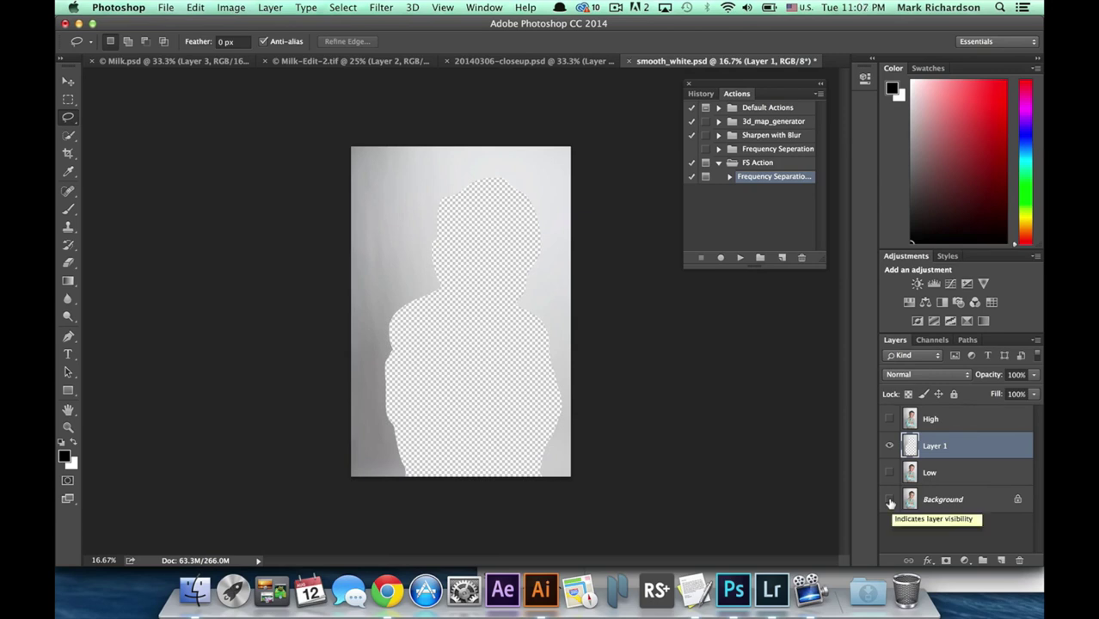
left_click(890, 446, "alt")
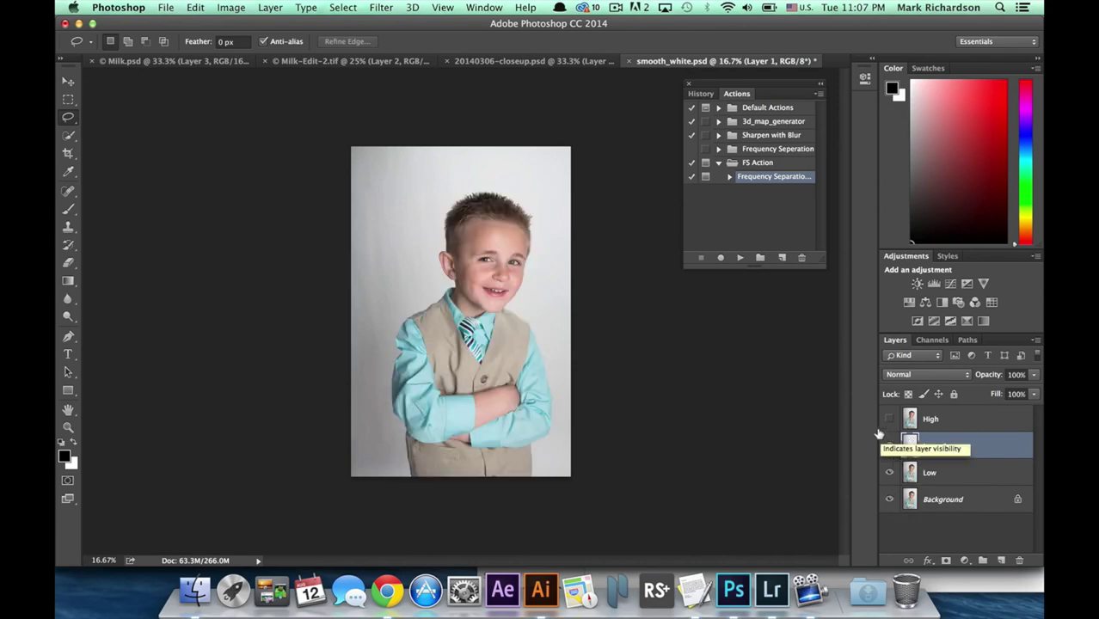
Apply a Gaussian Blur with a 271-pixel radius to the copied backdrop layer, comparing the preview on and off.
left_click(398, 5)
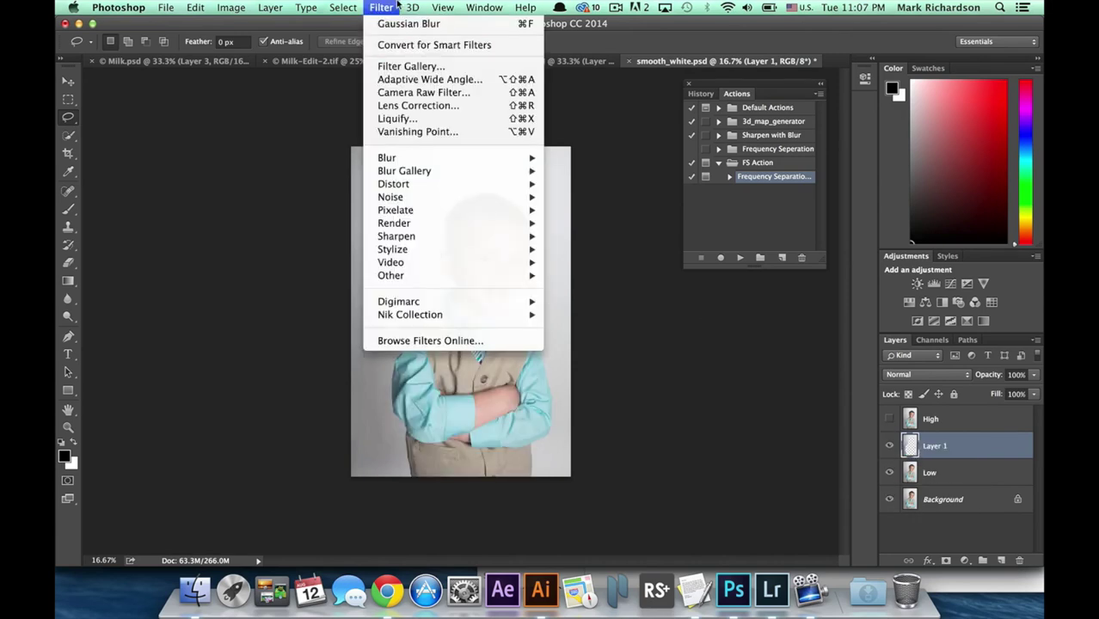
mouse_move(404, 170)
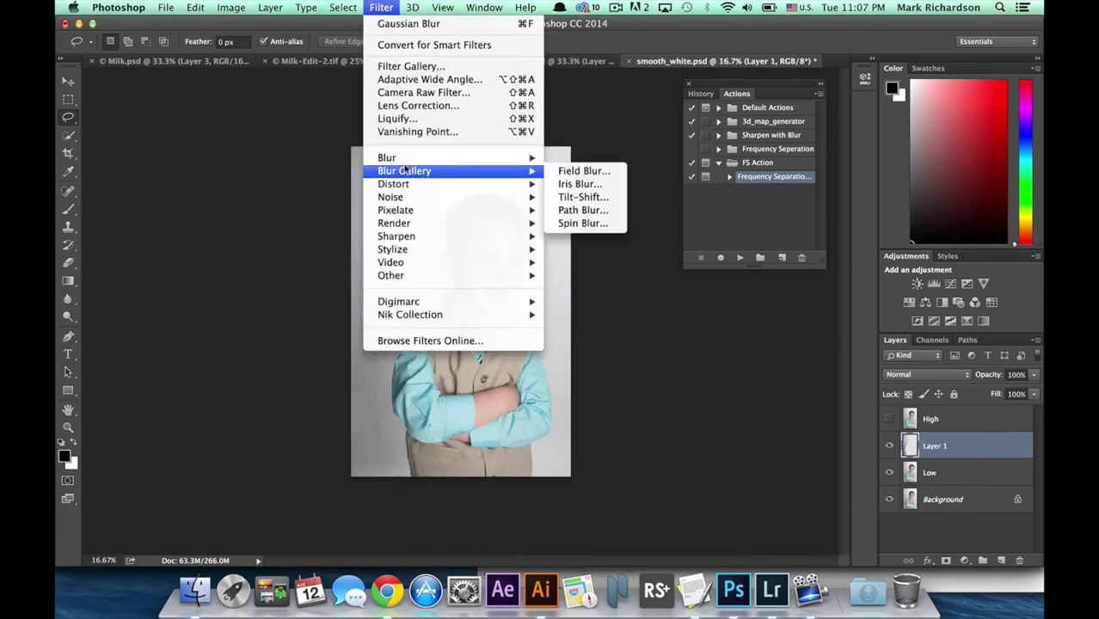
left_click(585, 209)
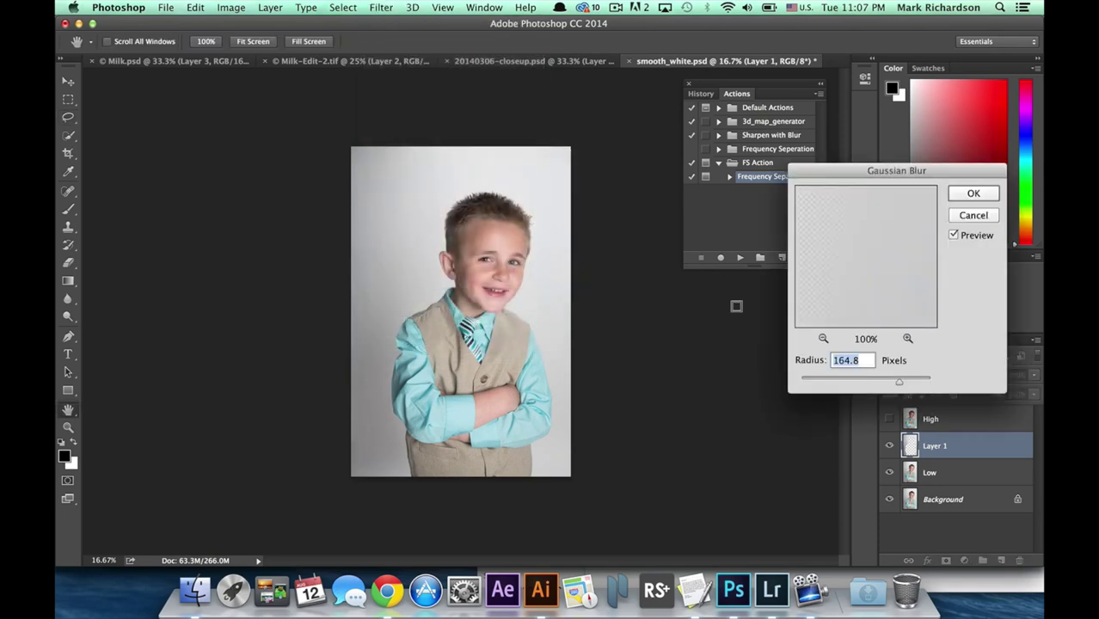
mouse_move(899, 383)
left_mouse_down()
mouse_move(908, 385)
mouse_move(851, 385)
mouse_move(910, 384)
left_mouse_up()
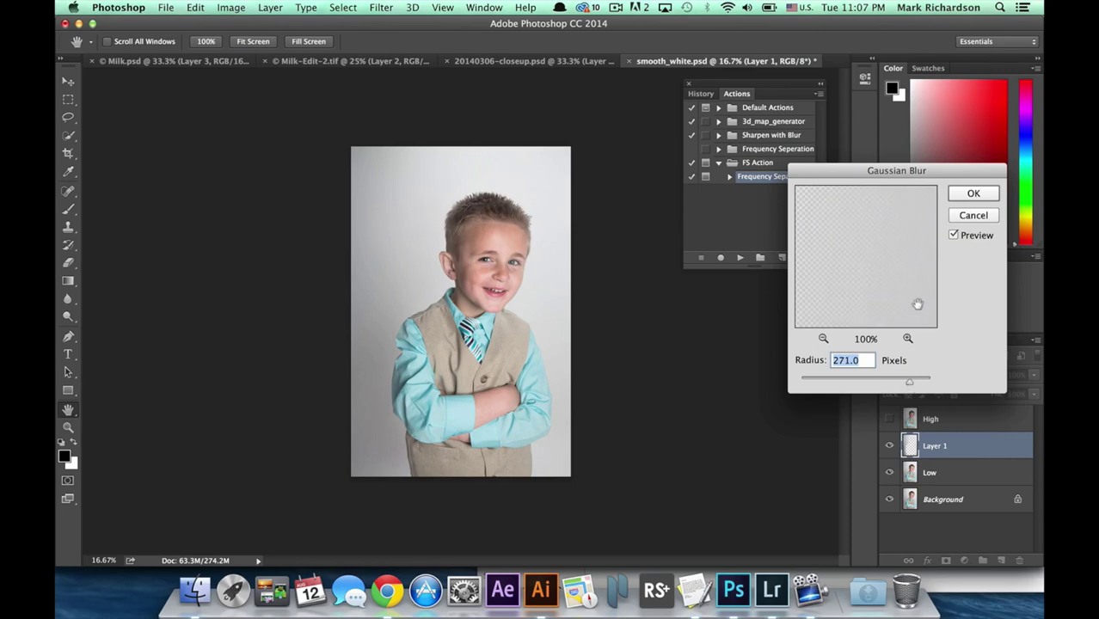
left_click(953, 236)
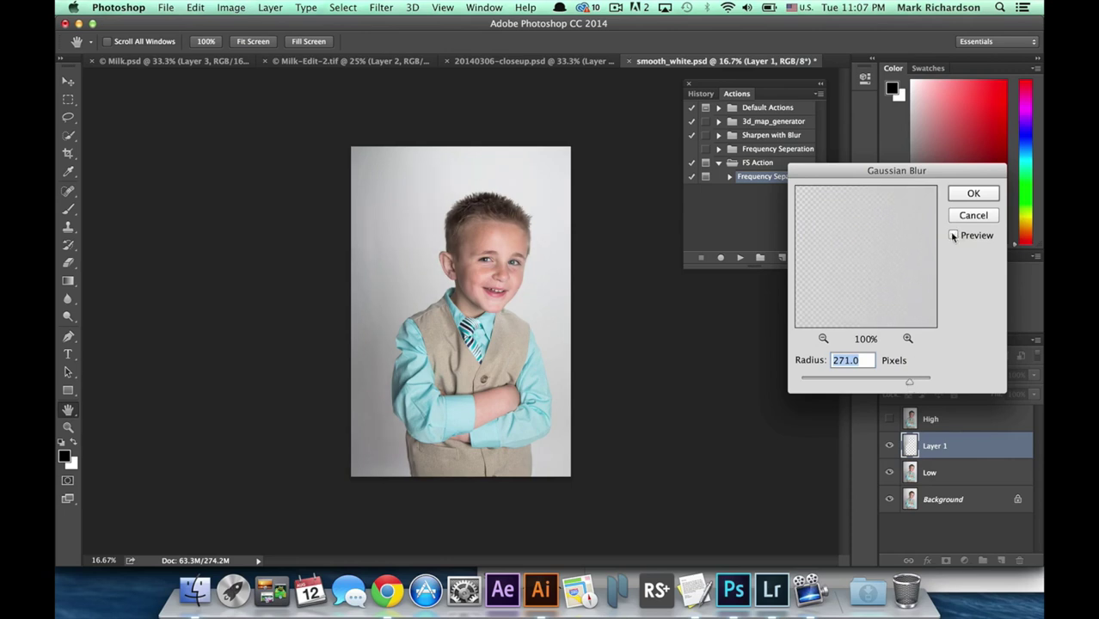
left_click(953, 236)
left_click(953, 236)
left_click(953, 236)
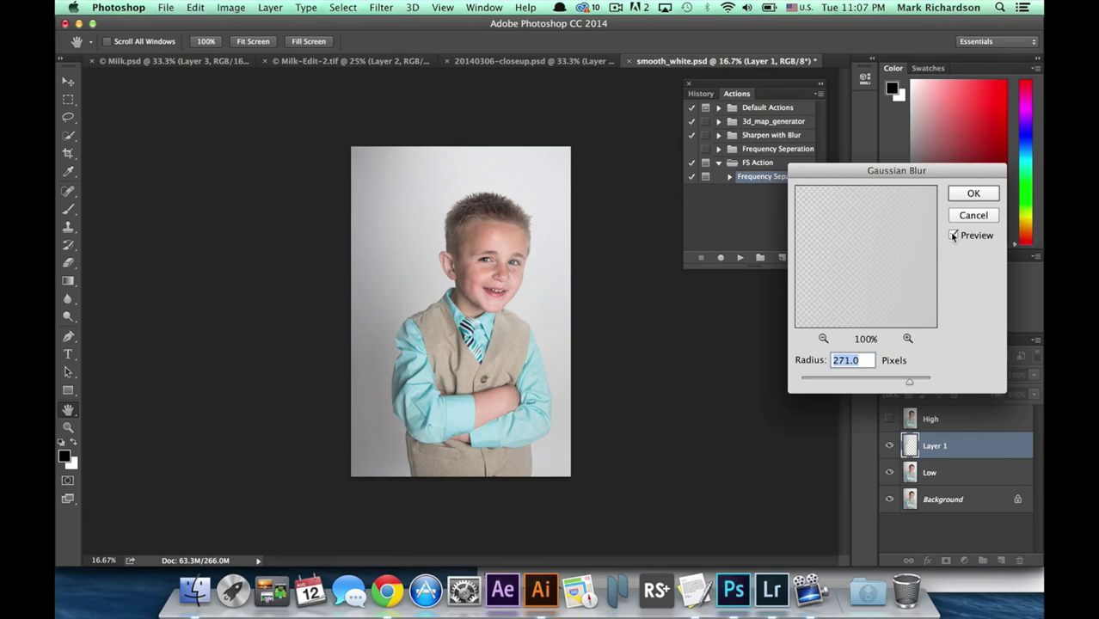
left_click(953, 236)
left_click(953, 236)
left_click(973, 195)
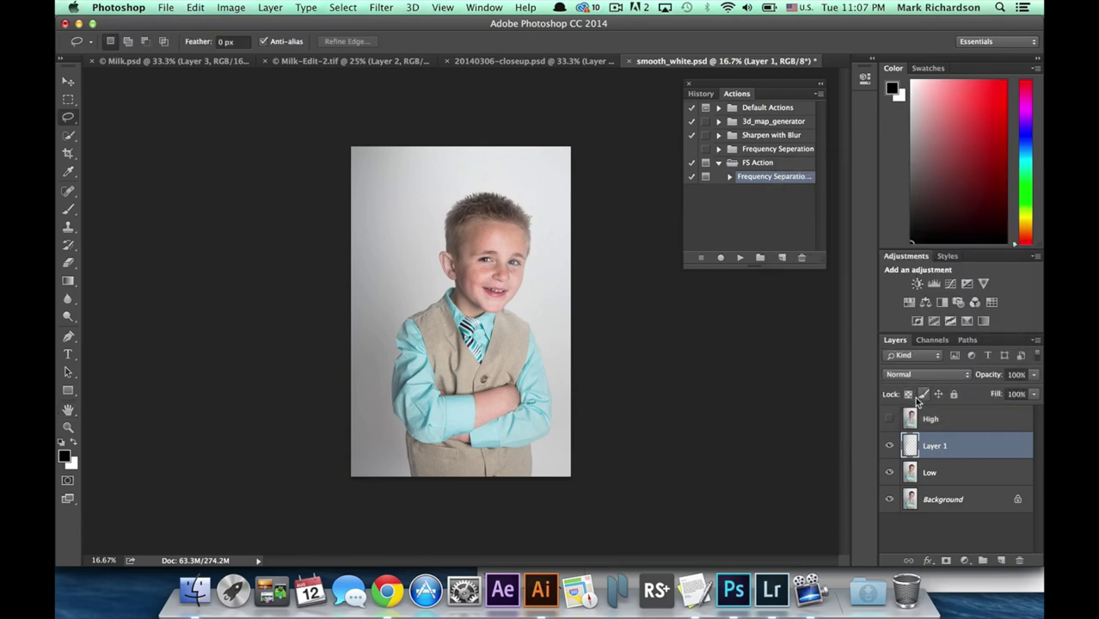
Add a mask to the blurred backdrop layer, paint the boy out in black with the 600-pixel brush, and compare the layer on and off.
left_click(944, 560)
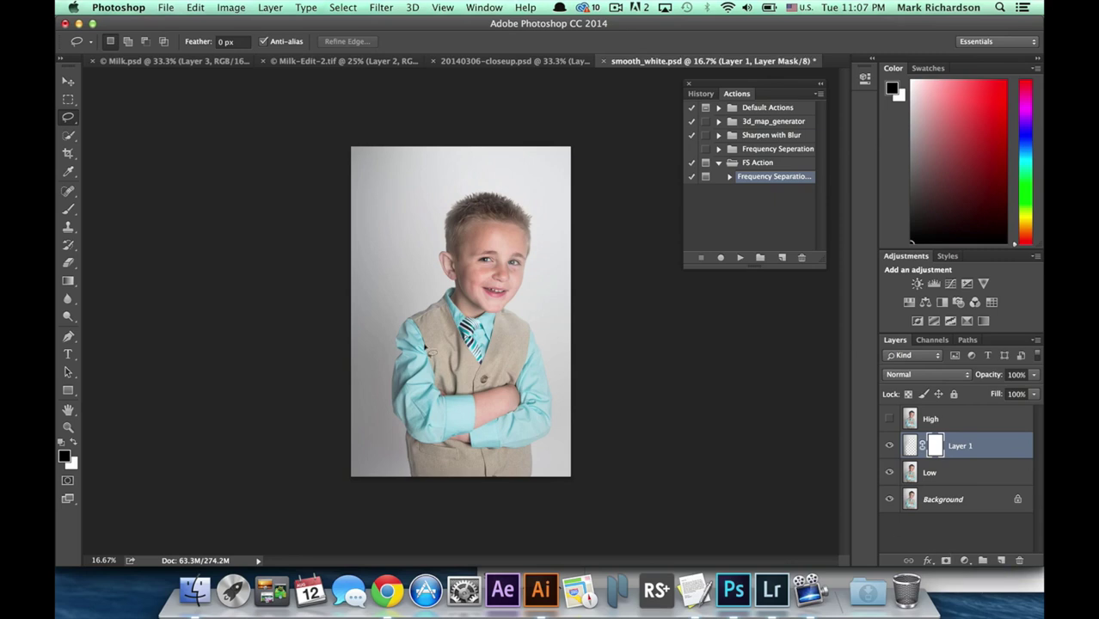
left_click(68, 211)
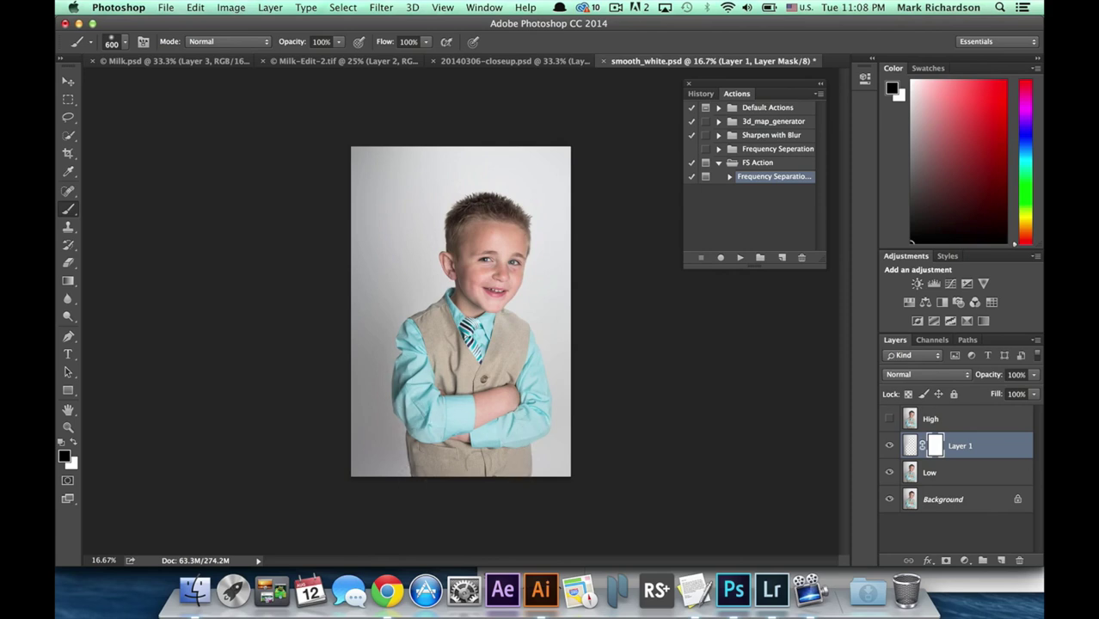
left_click(889, 446)
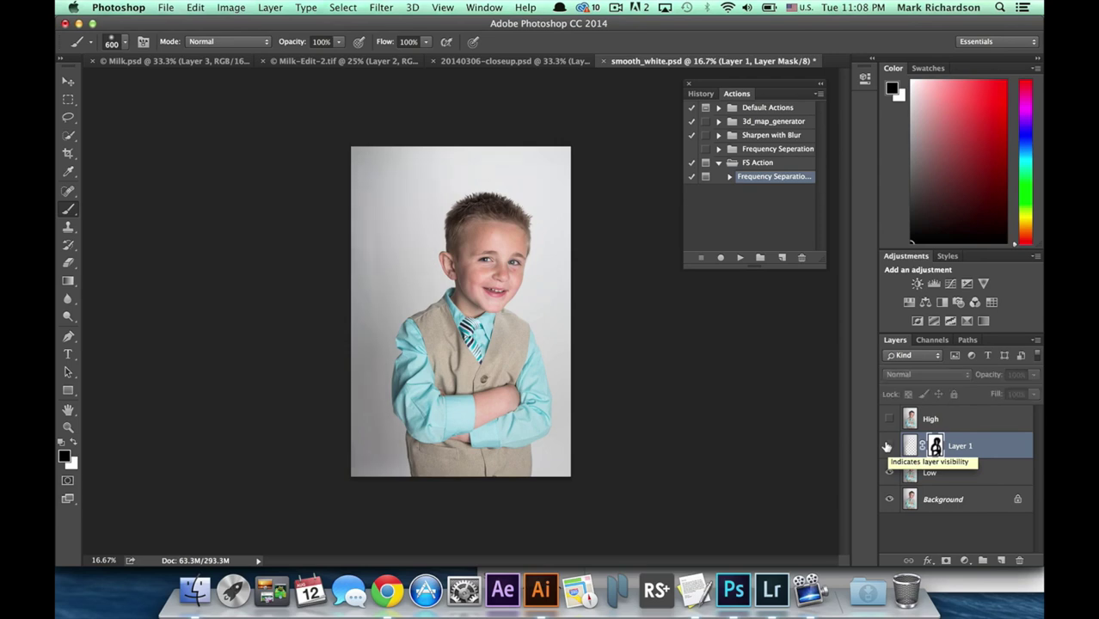
left_click(888, 446)
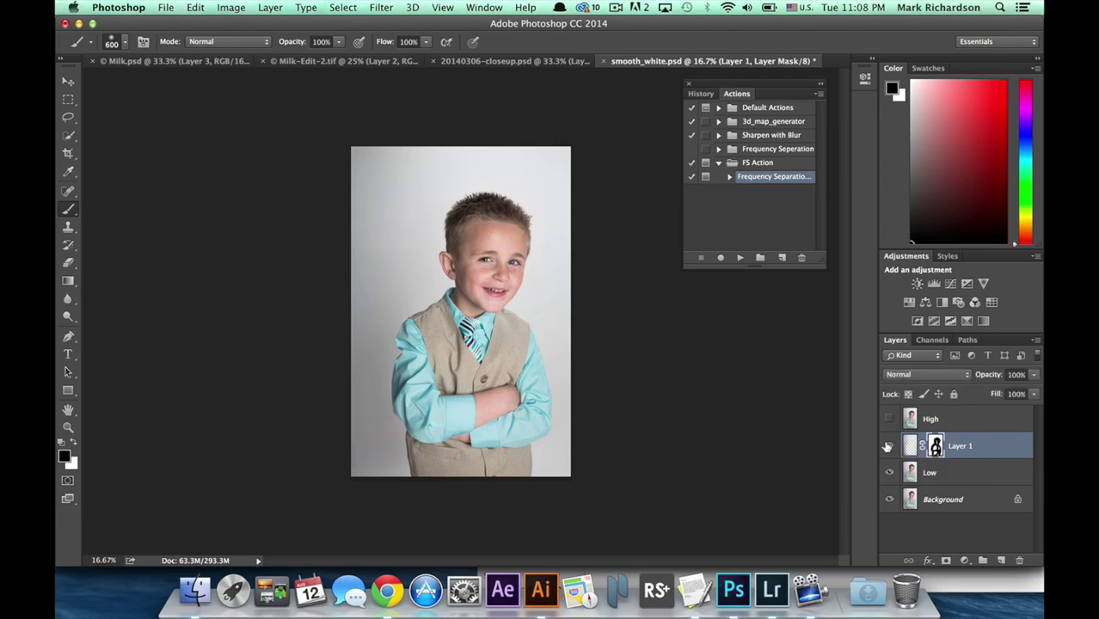
left_click(888, 446)
left_click(887, 446)
left_click(887, 446)
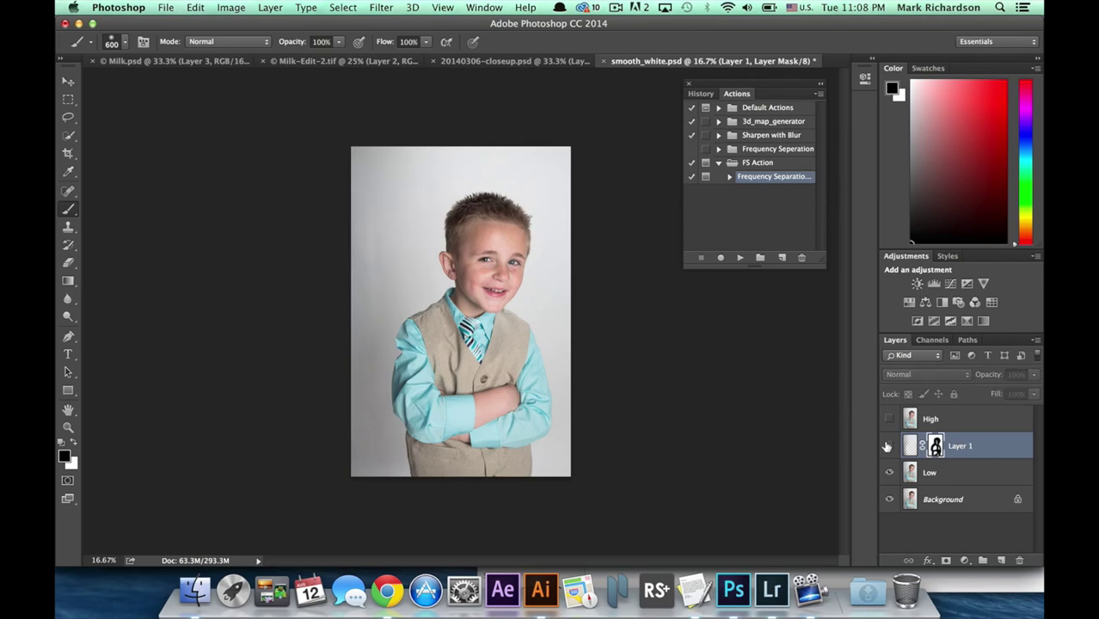
left_click(887, 445)
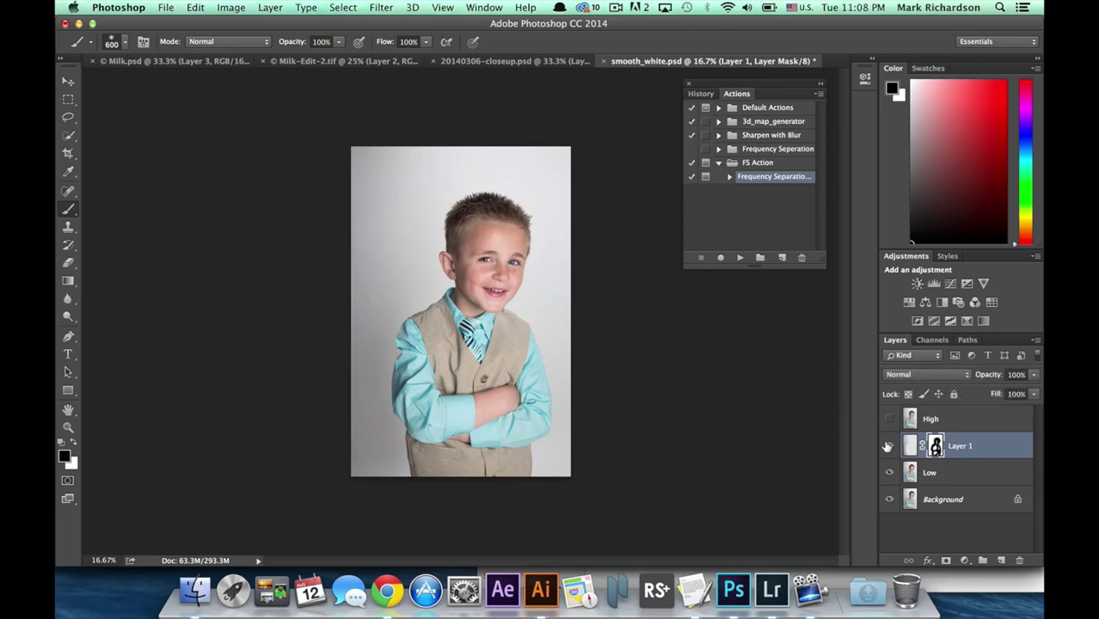